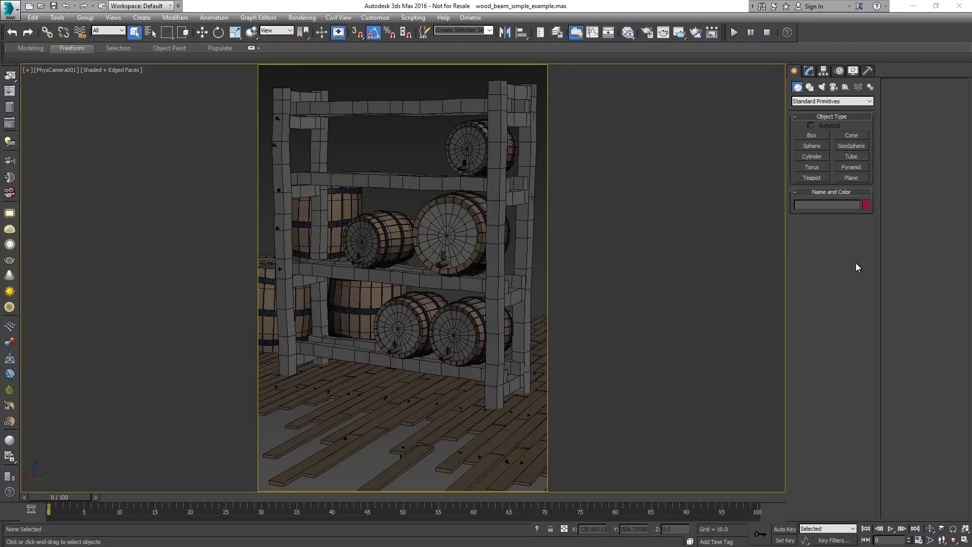
Step: Render the PhysCamera001 view of the barrel shelf with V-Ray to see the untextured result
{"action": "left_click", "coordinate": [679, 40]}
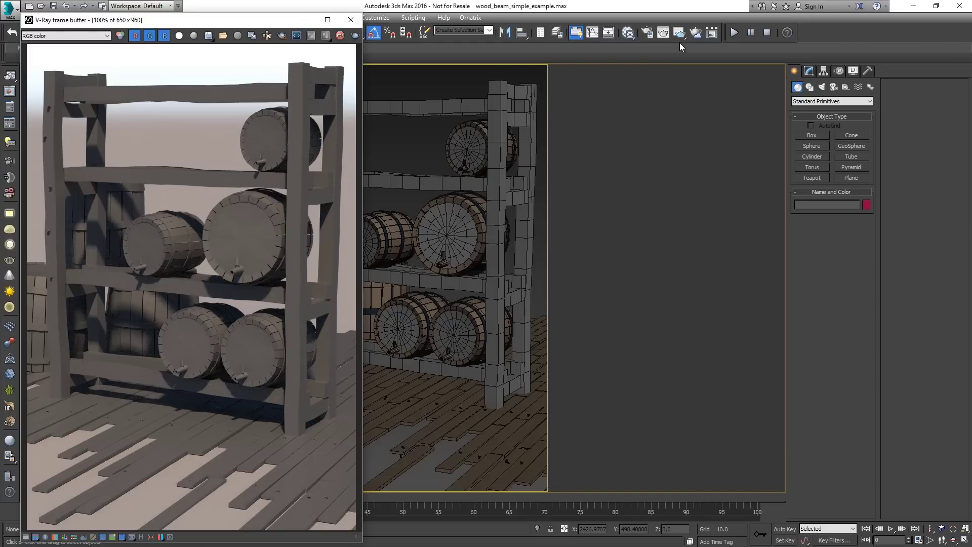
Step: Open the Slate Material Editor and display the Override VRayMtl node's parameters
{"action": "left_click", "coordinate": [628, 34]}
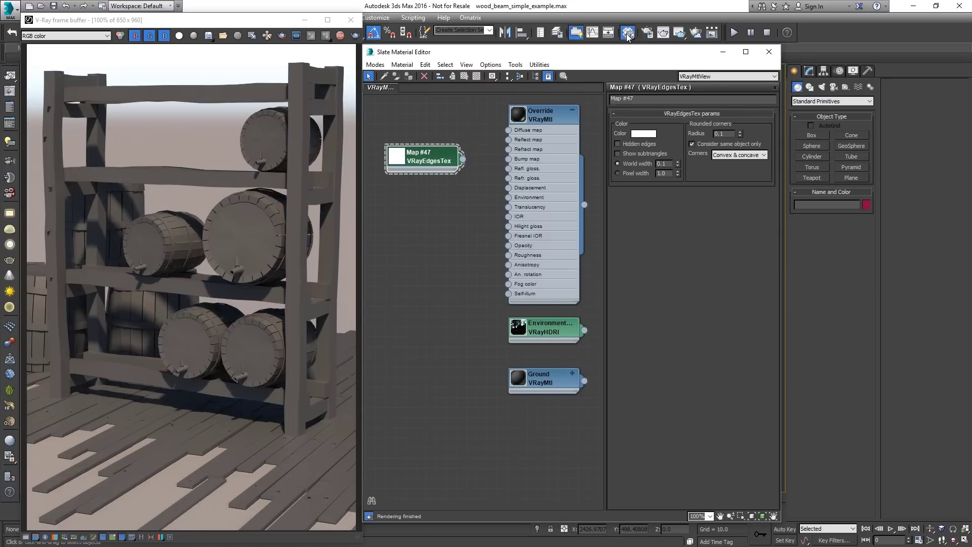
{"action": "left_click", "coordinate": [540, 113]}
{"action": "double_click", "coordinate": [540, 114]}
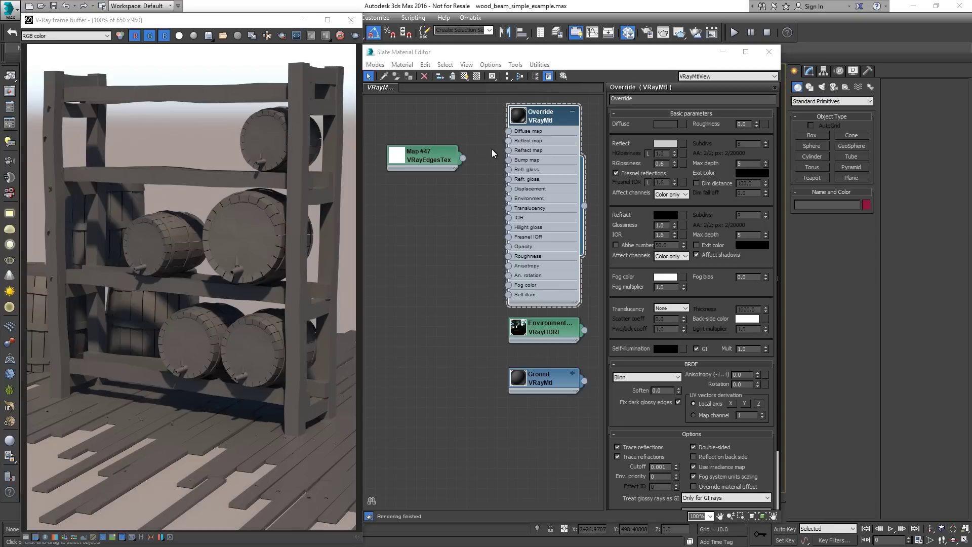
Step: Wire Map #47 into Override's Diffuse, trying red edges and Hidden edges before reverting both
{"action": "left_click_drag", "start_coordinate": [463, 158], "coordinate": [509, 132]}
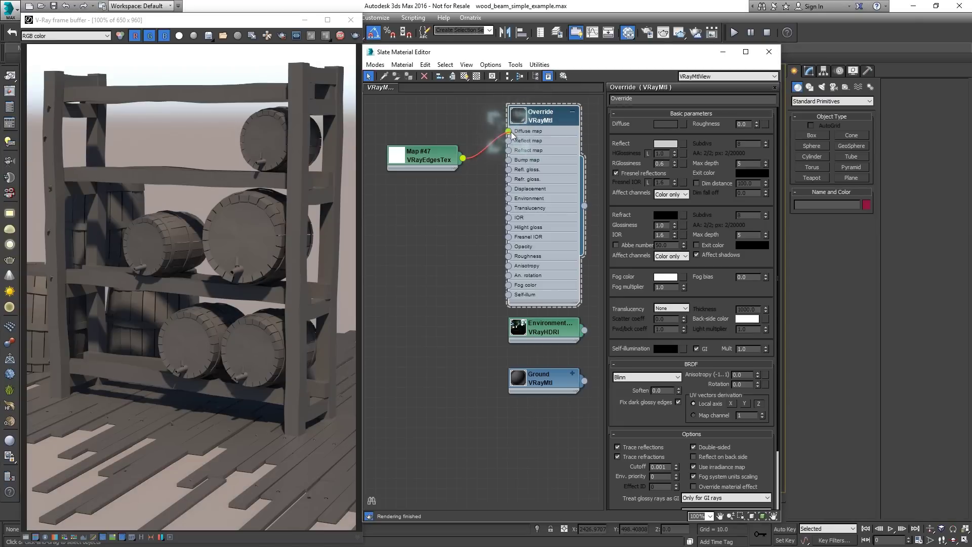
{"action": "double_click", "coordinate": [437, 150]}
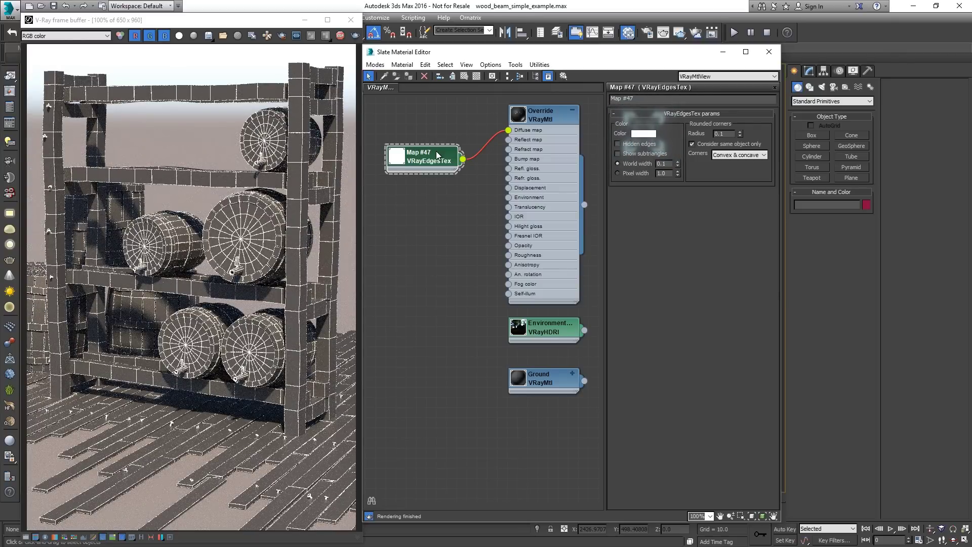
{"action": "left_click", "coordinate": [649, 134]}
{"action": "left_click_drag", "start_coordinate": [324, 107], "coordinate": [378, 105]}
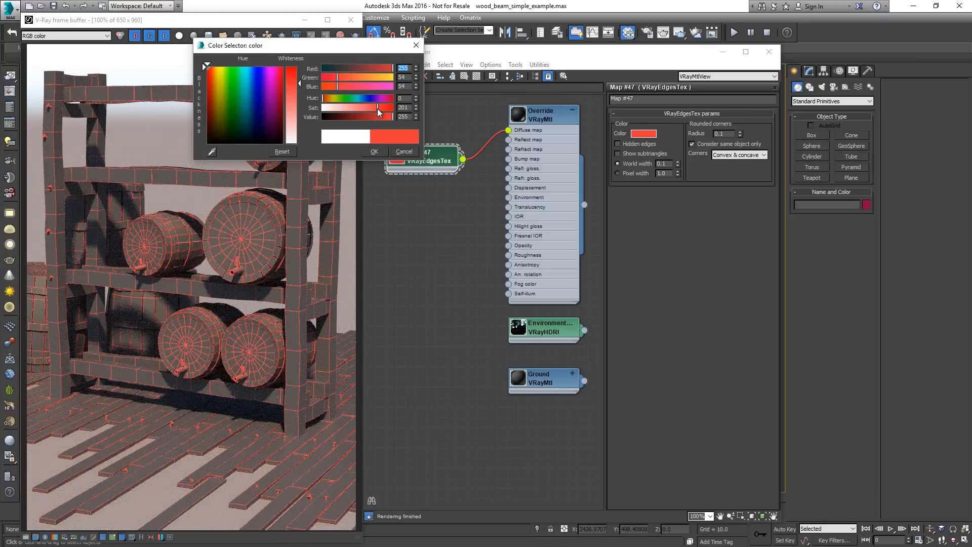
{"action": "left_click", "coordinate": [404, 152]}
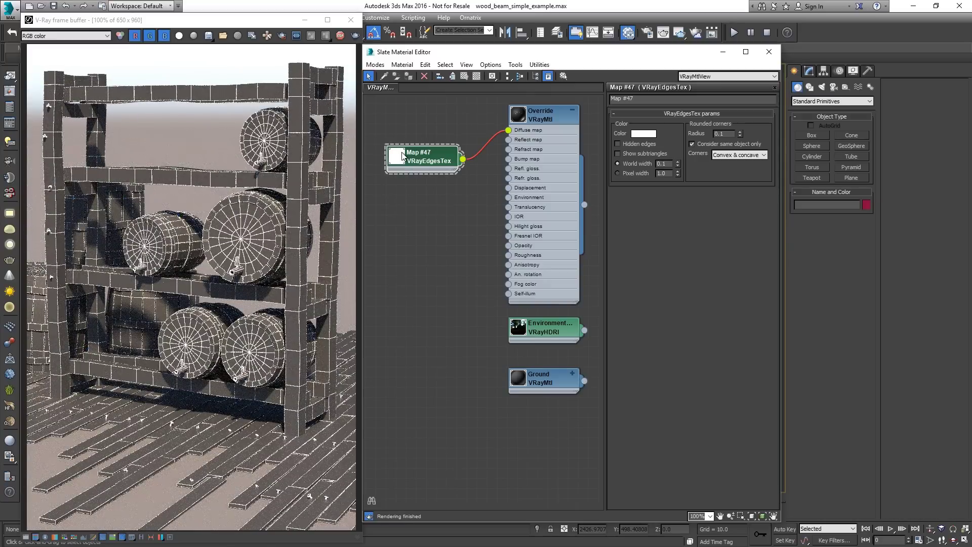
{"action": "left_click", "coordinate": [617, 143]}
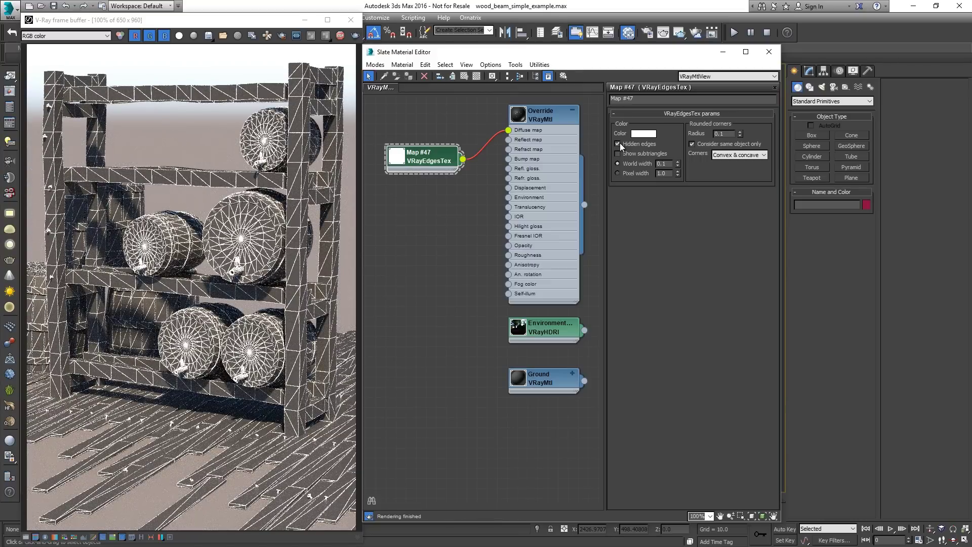
{"action": "left_click", "coordinate": [618, 144]}
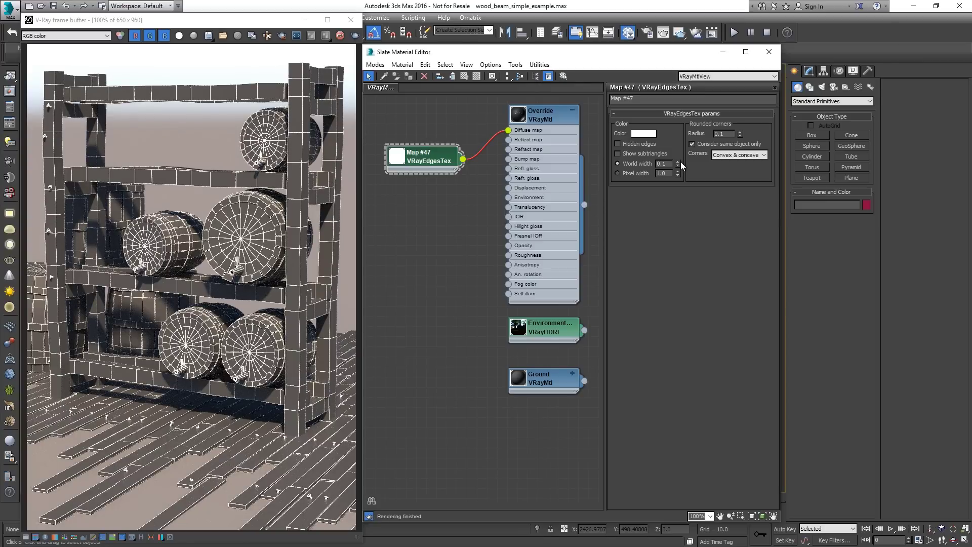
Step: Set Map #47's World width to 0.84, test a 4.2 Pixel width, then return to World width
{"action": "left_click_drag", "start_coordinate": [679, 163], "coordinate": [678, 126]}
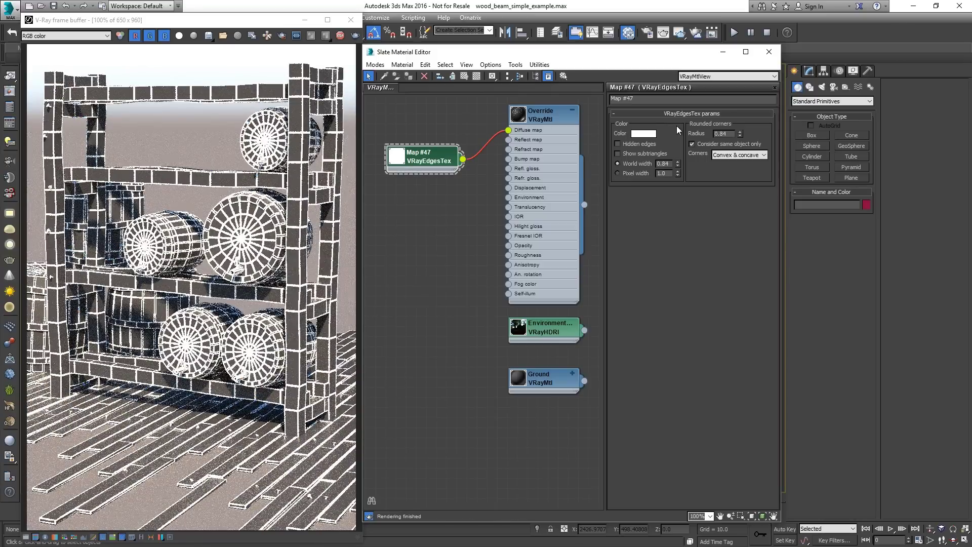
{"action": "left_click", "coordinate": [645, 174]}
{"action": "left_click_drag", "start_coordinate": [677, 174], "coordinate": [678, 163]}
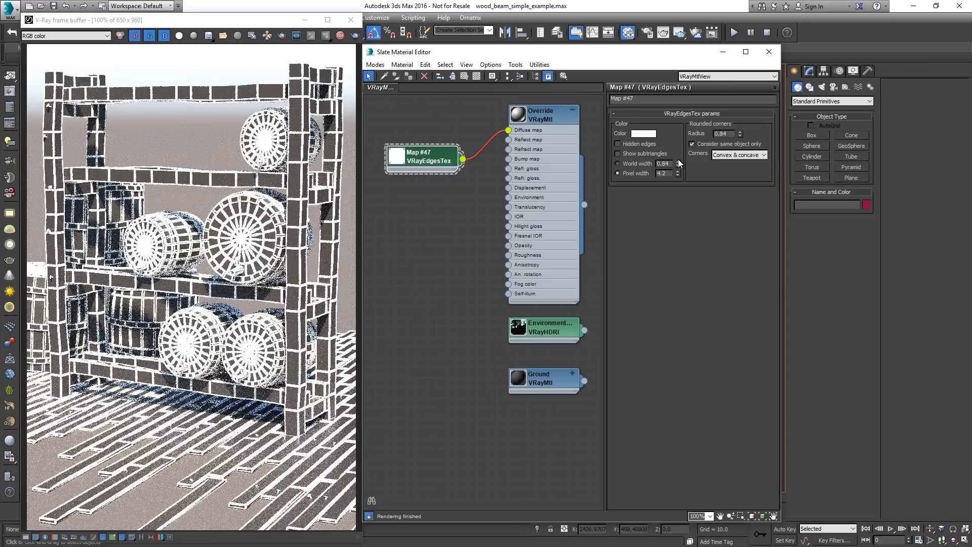
{"action": "left_click", "coordinate": [642, 163]}
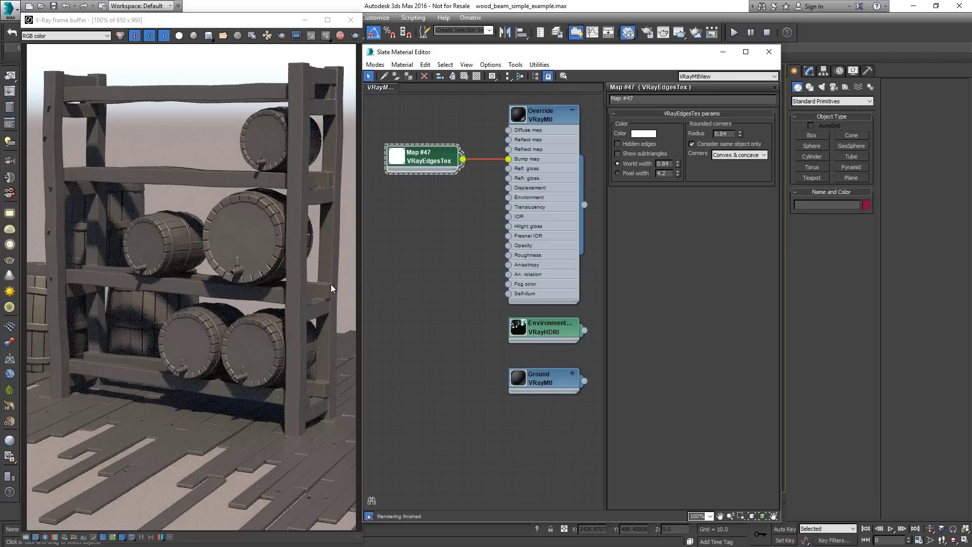
Step: Zoom the frame buffer to 400% on the barrel lid and toggle Consider same object only off and on
{"action": "left_click", "coordinate": [332, 302]}
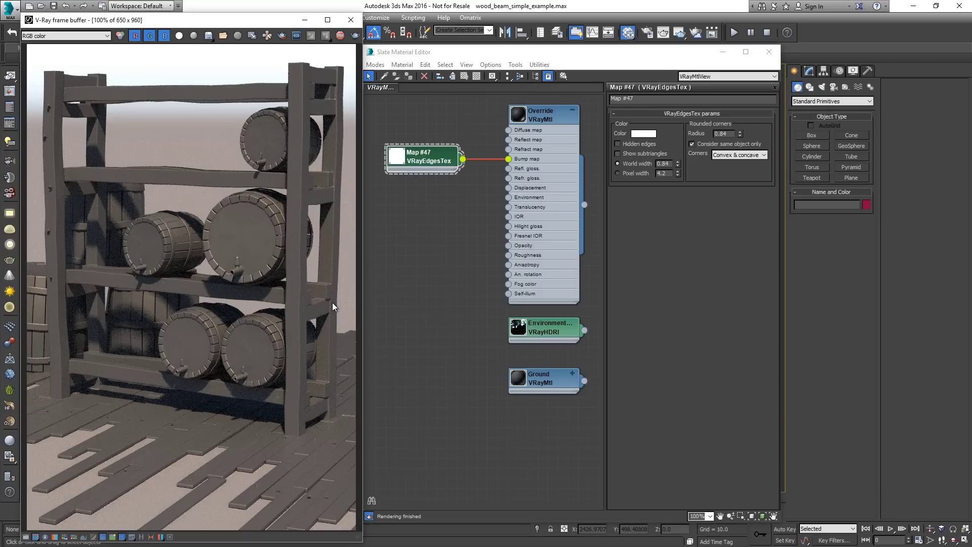
{"action": "scroll", "coordinate": [332, 303], "scroll_direction": "up", "scroll_amount": 1}
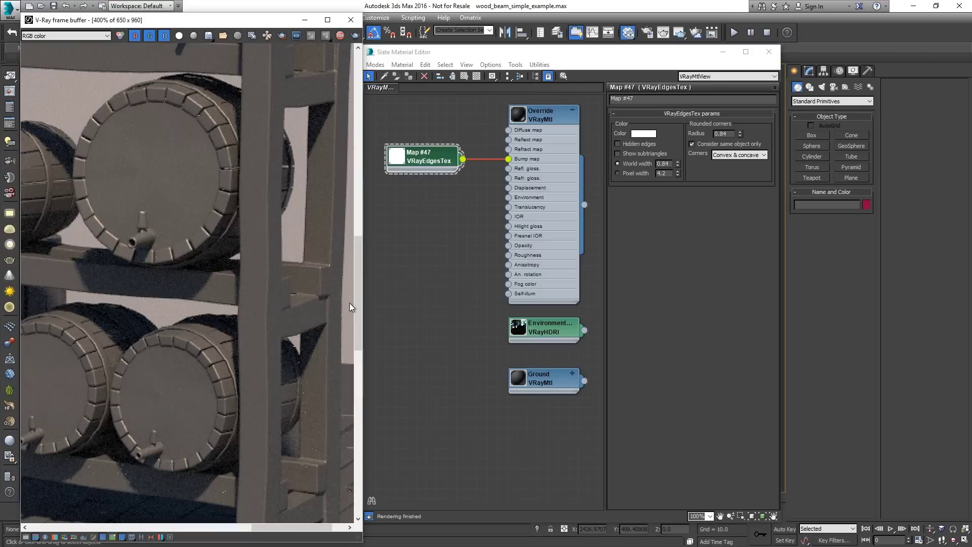
{"action": "scroll", "coordinate": [349, 307], "scroll_direction": "up", "scroll_amount": 1}
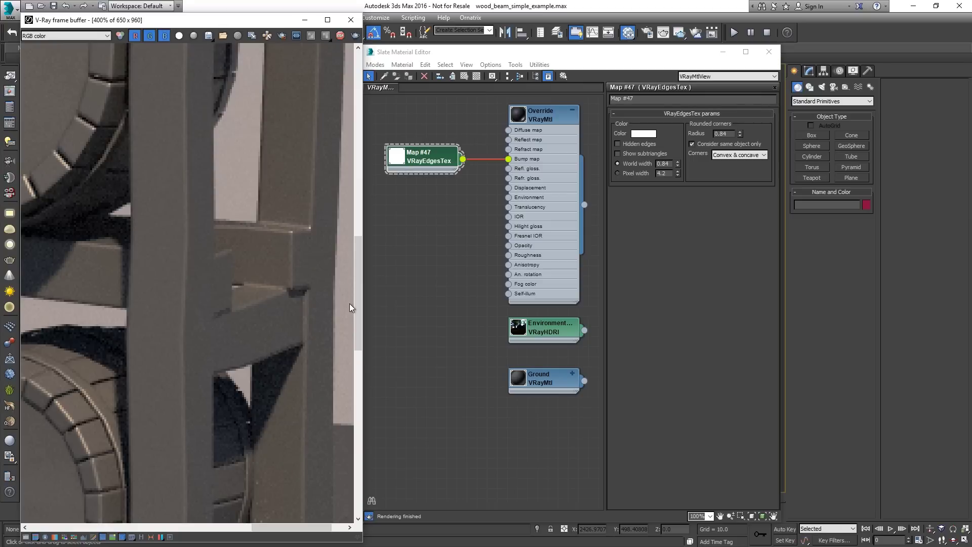
{"action": "middle_click_drag", "start_coordinate": [103, 172], "coordinate": [358, 356]}
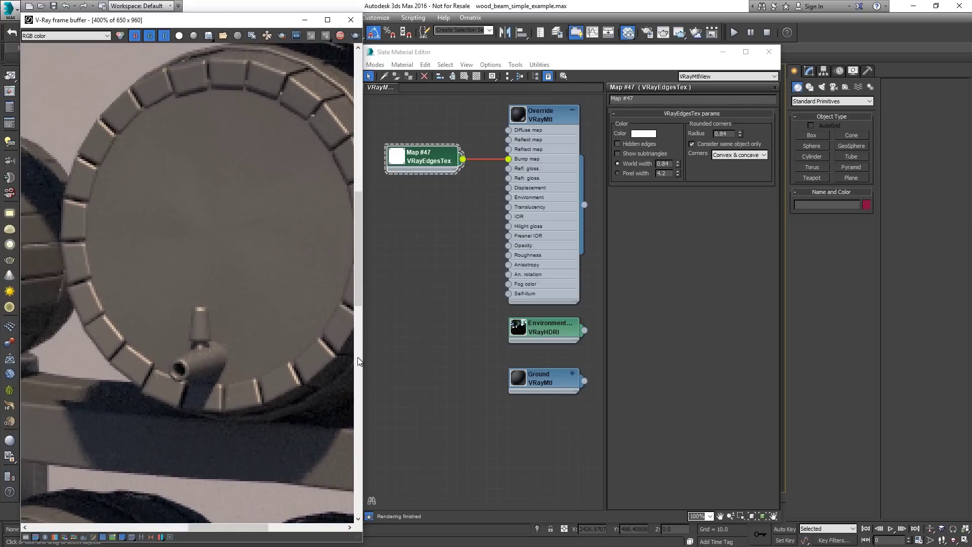
{"action": "left_click", "coordinate": [692, 144]}
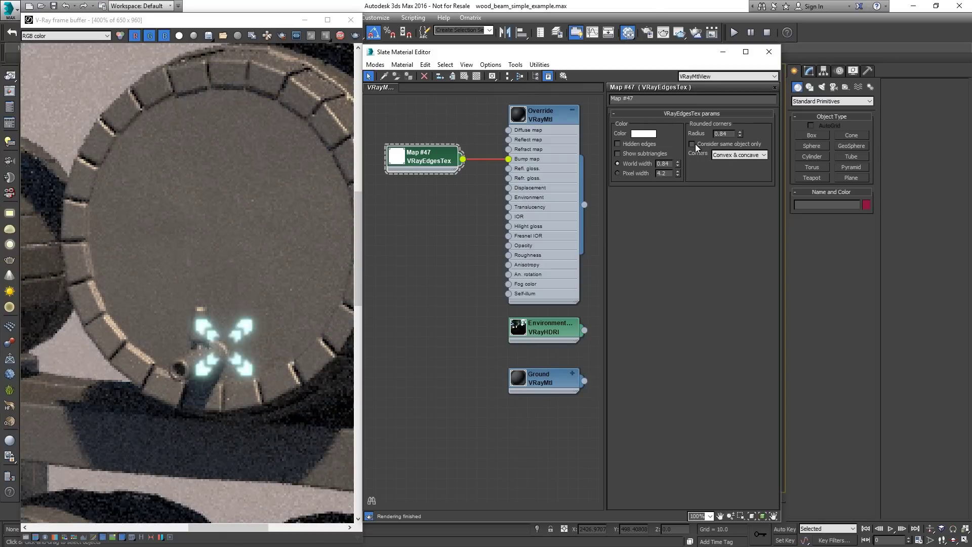
{"action": "left_click", "coordinate": [693, 144]}
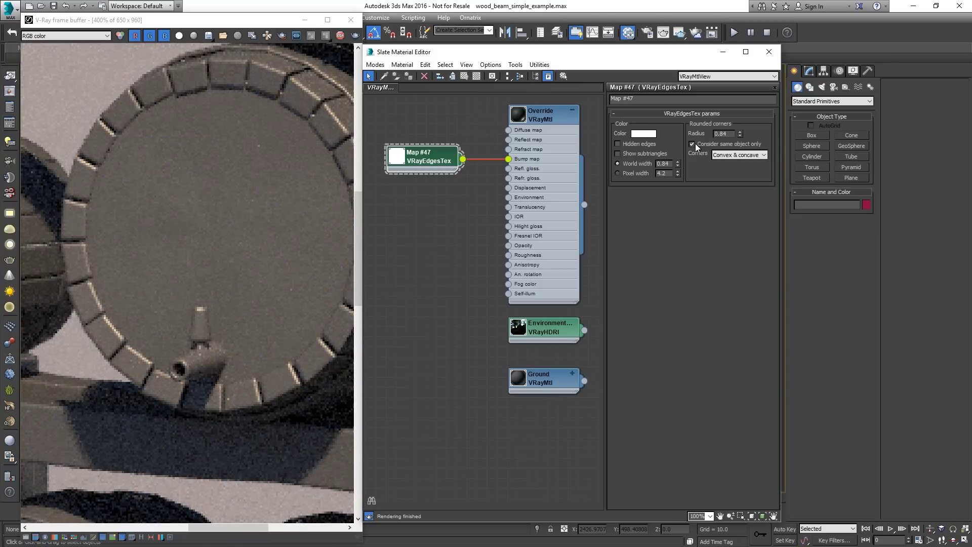
{"action": "middle_click_drag", "start_coordinate": [332, 338], "coordinate": [8, 196]}
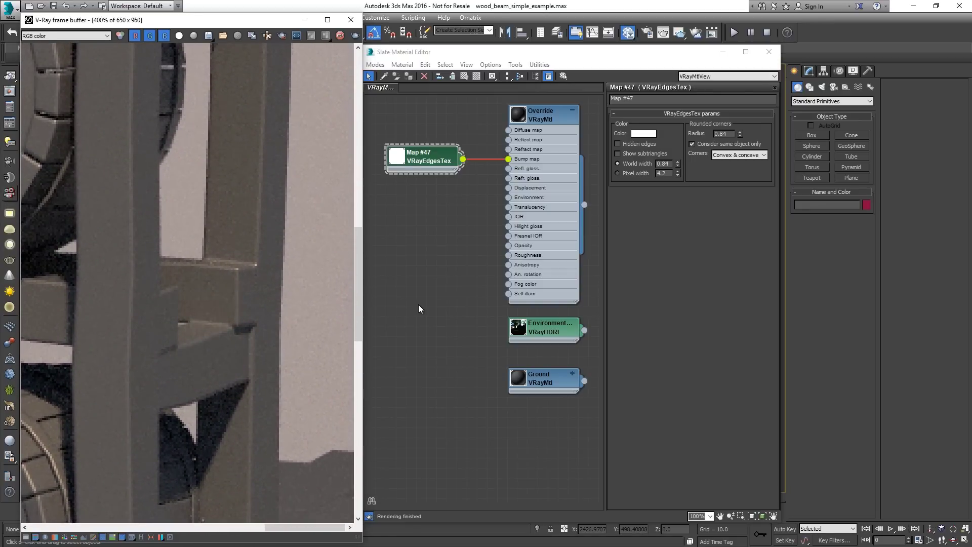
Step: Set Map #47 to round Convex only corners with a radius of about 1.16, then reselect Override
{"action": "left_click", "coordinate": [726, 155]}
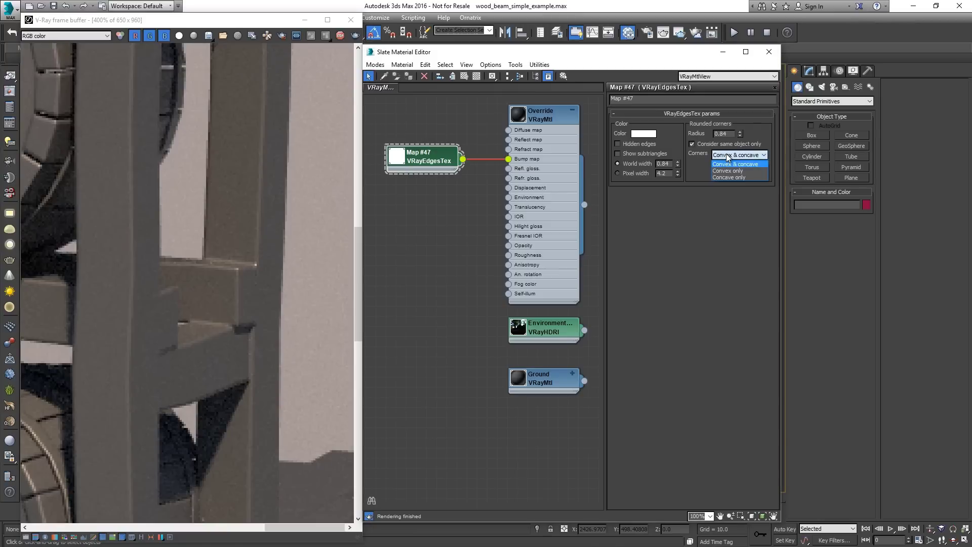
{"action": "left_click", "coordinate": [733, 171]}
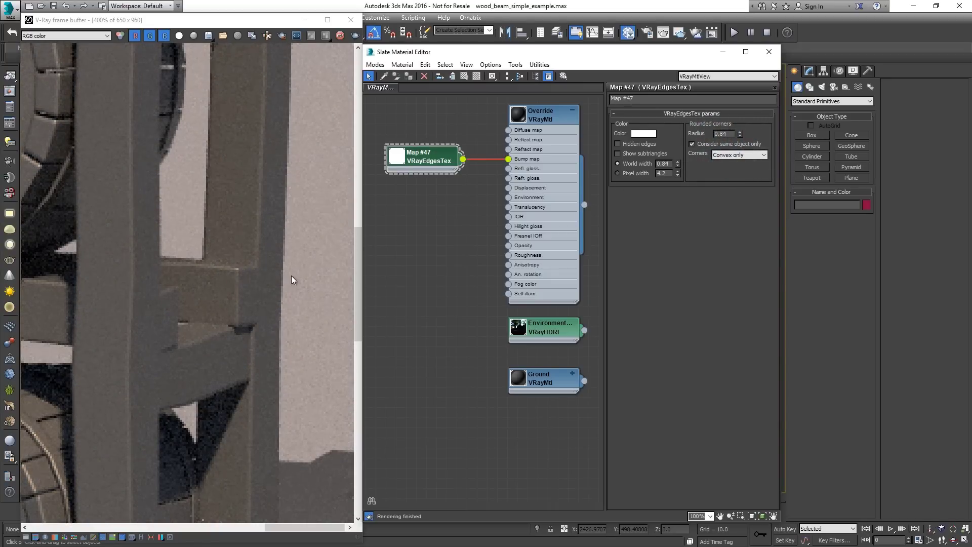
{"action": "scroll", "coordinate": [289, 321], "scroll_direction": "down", "scroll_amount": 2}
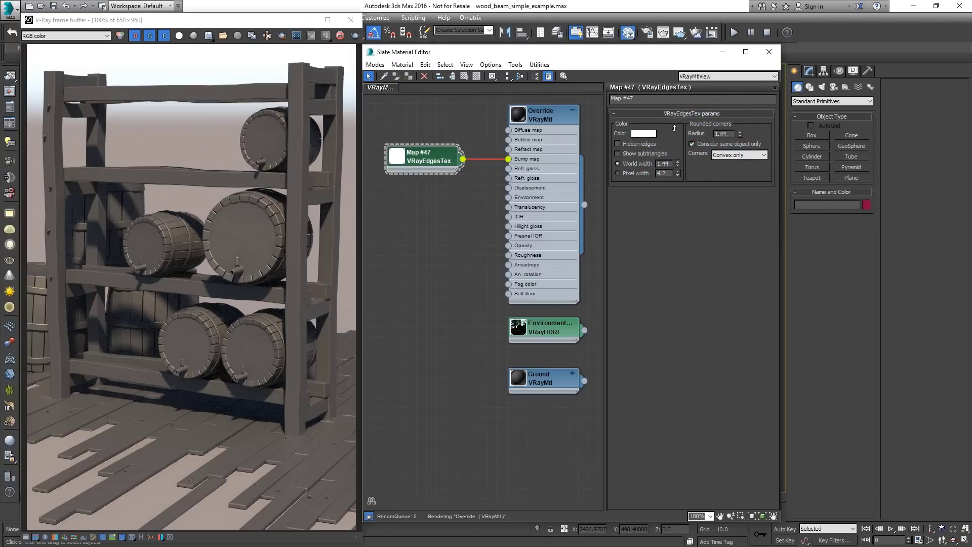
{"action": "left_click_drag", "start_coordinate": [673, 77], "coordinate": [685, 461]}
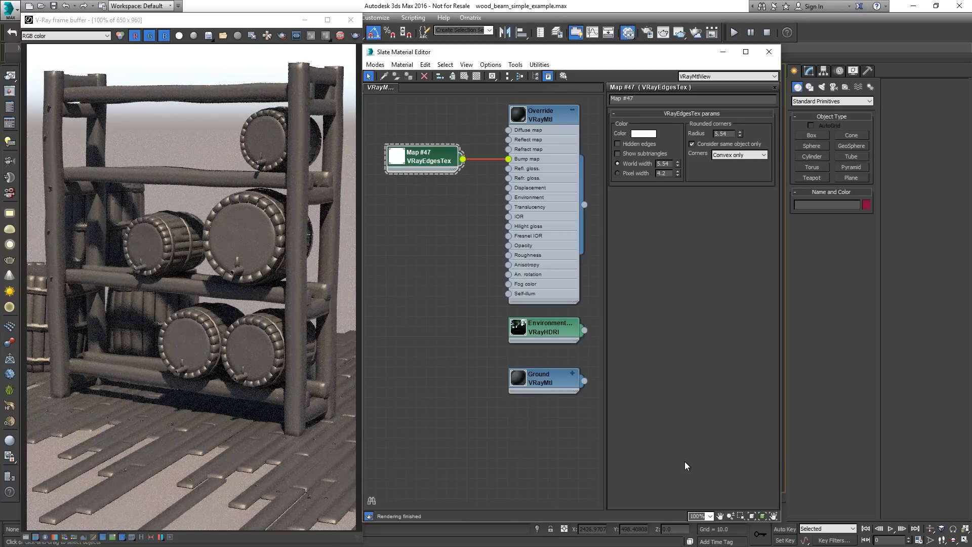
{"action": "left_click_drag", "start_coordinate": [677, 163], "coordinate": [681, 203]}
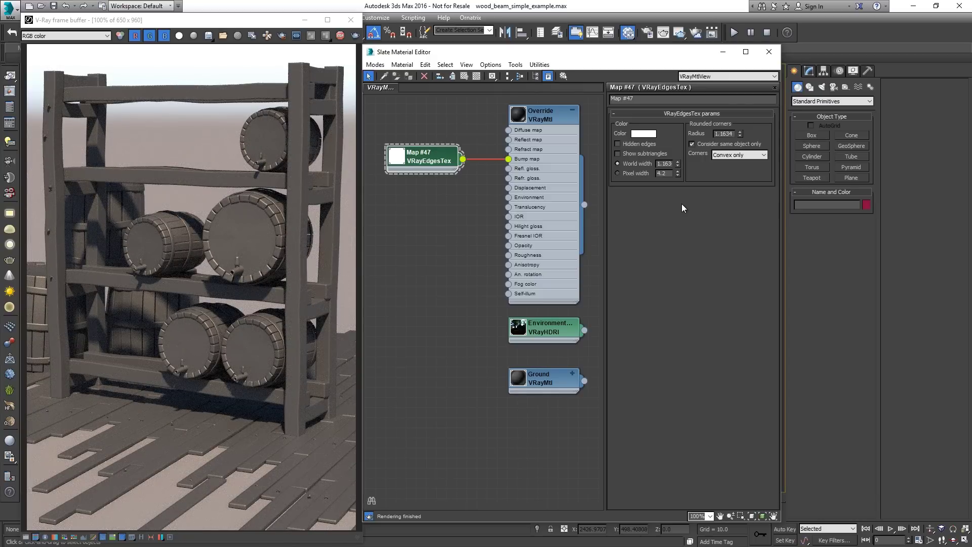
{"action": "double_click", "coordinate": [540, 117]}
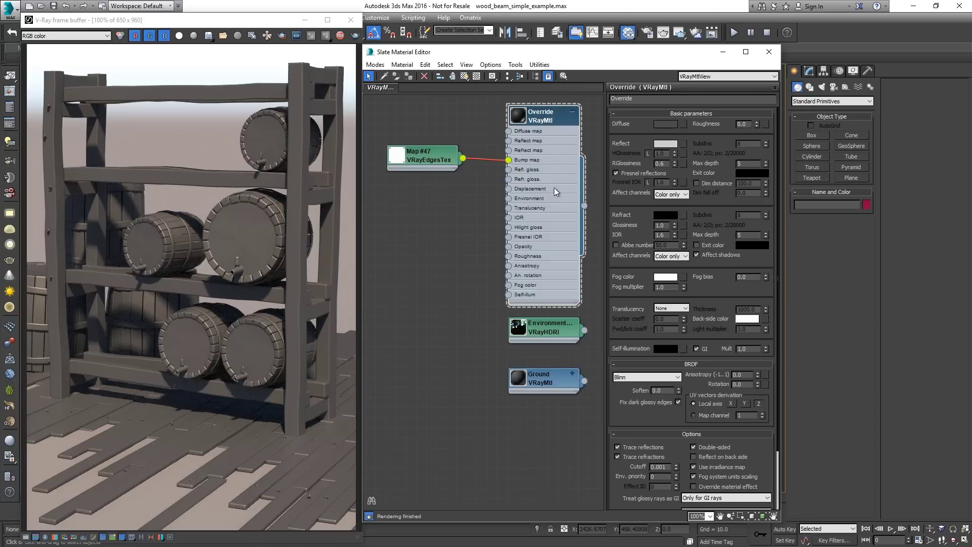
Step: Turn off Trace reflections on Override and uncheck Override mtl in the V-Ray RT Render Setup
{"action": "left_click", "coordinate": [628, 450]}
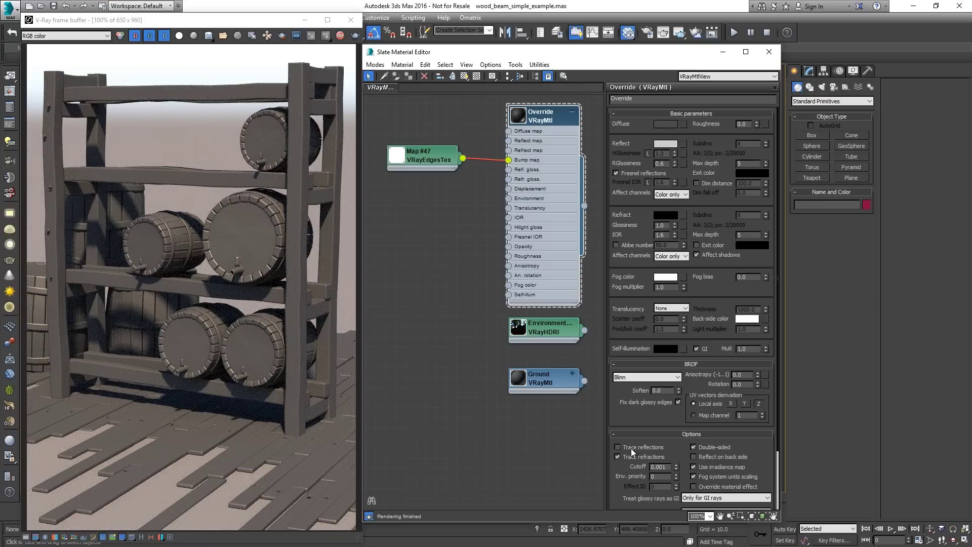
{"action": "left_click", "coordinate": [646, 34]}
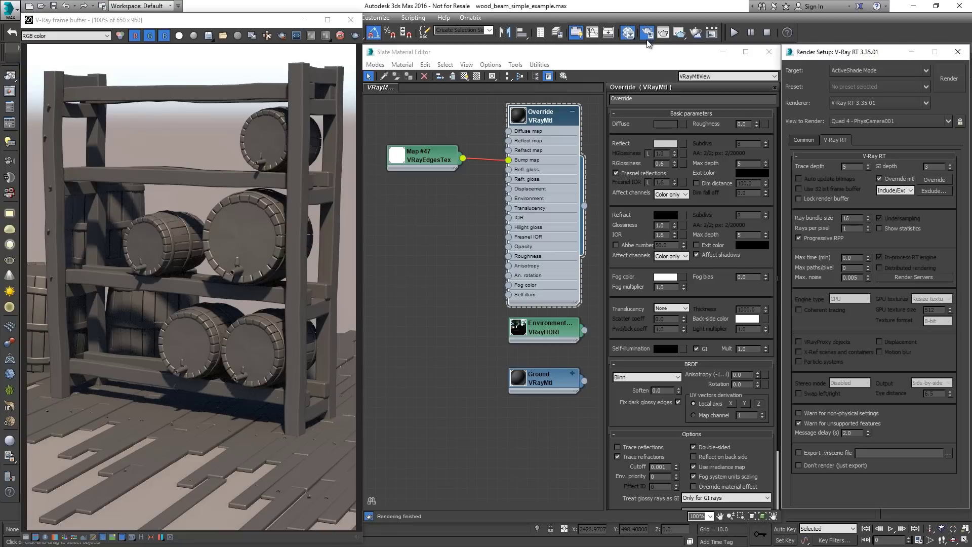
{"action": "left_click", "coordinate": [889, 180]}
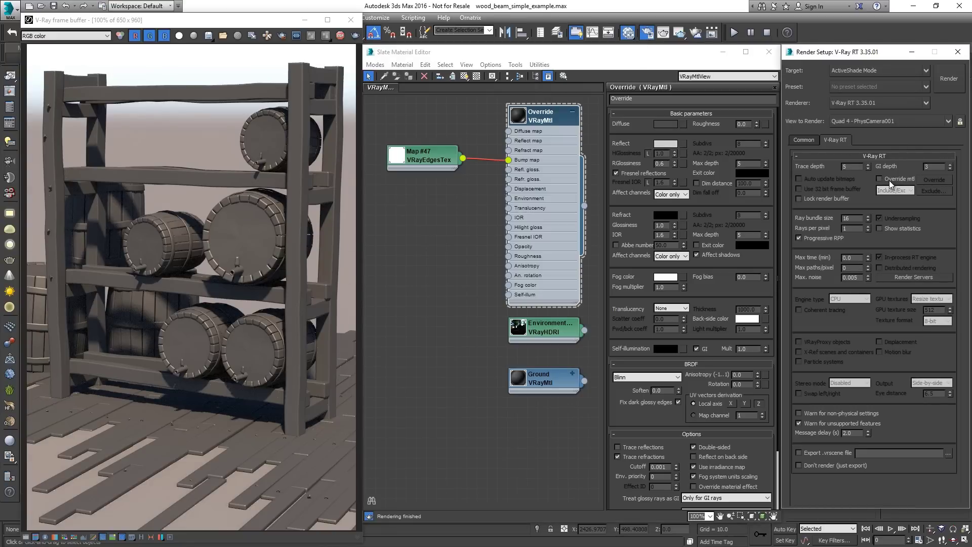